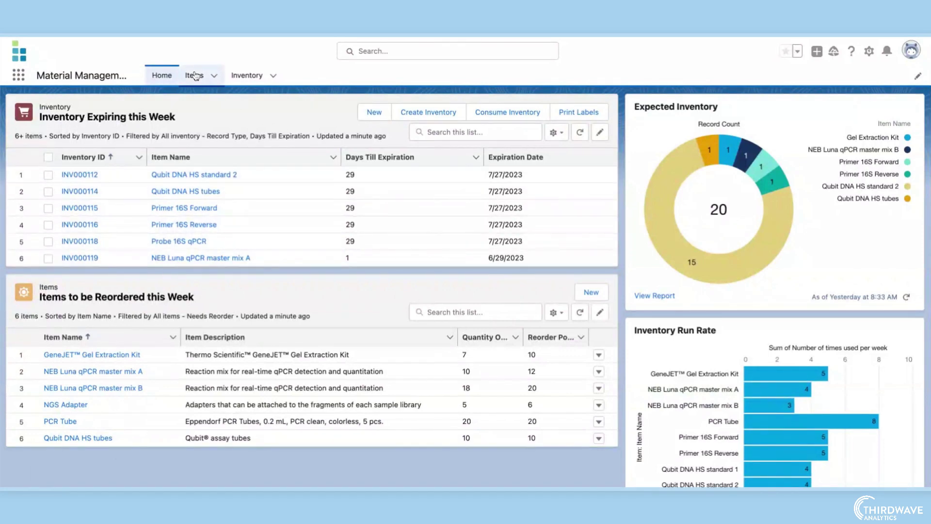
Open the GeneJET™ Gel Extraction Kit record from Items and scroll through its Item History.
click(195, 76)
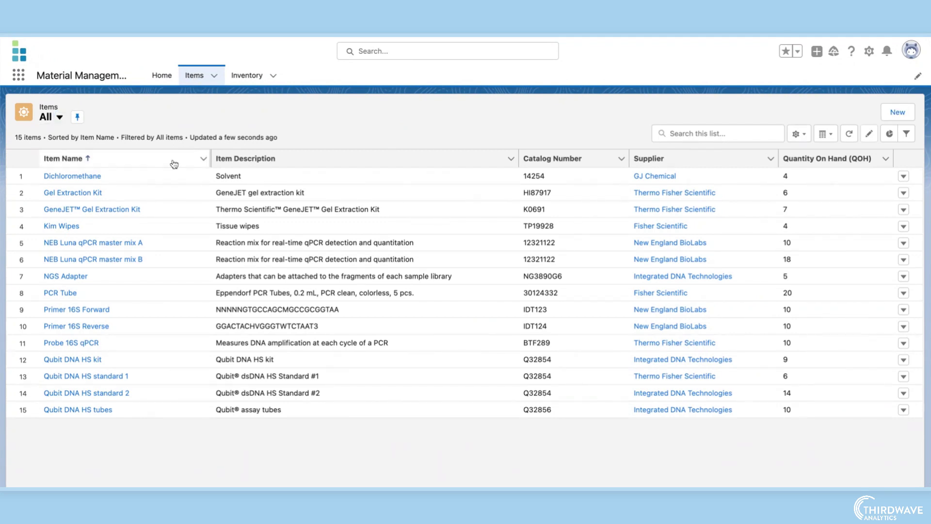
click(132, 210)
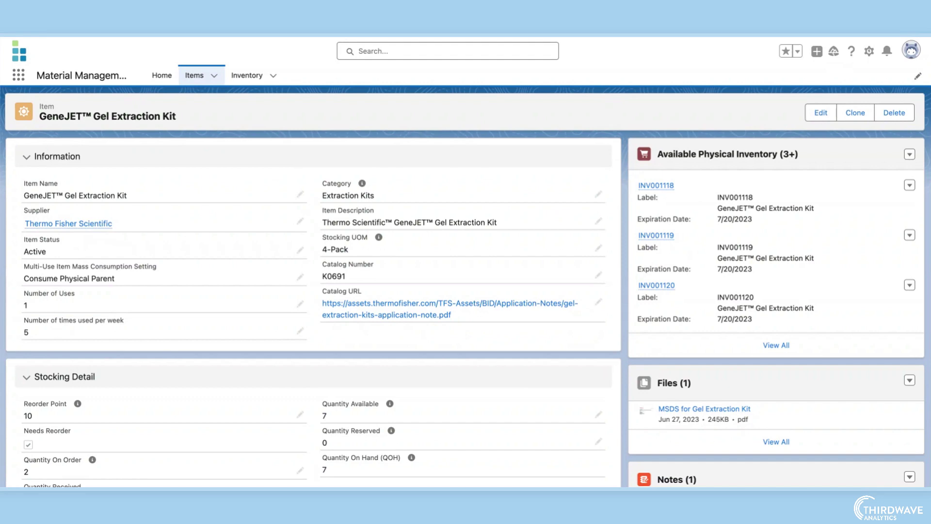
scroll(465, 267, down, 3)
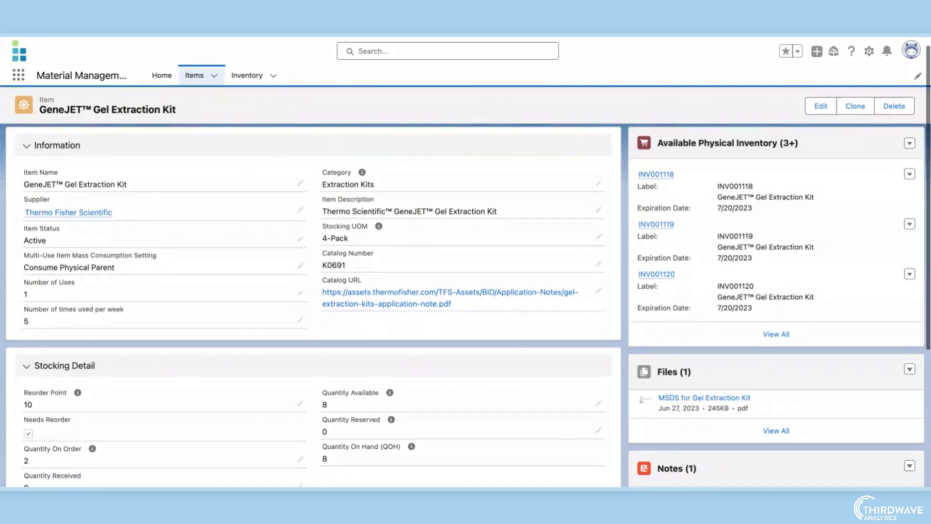
scroll(466, 267, down, 2)
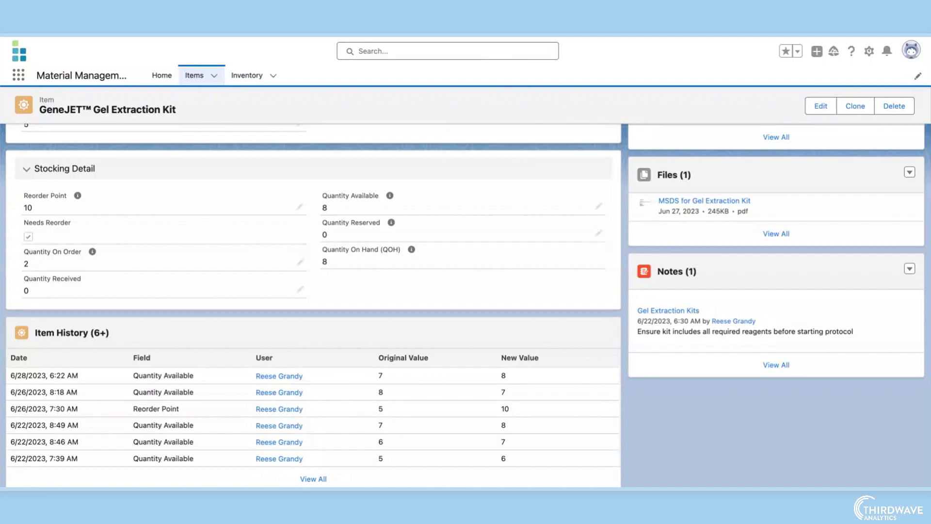
scroll(466, 305, up, 5)
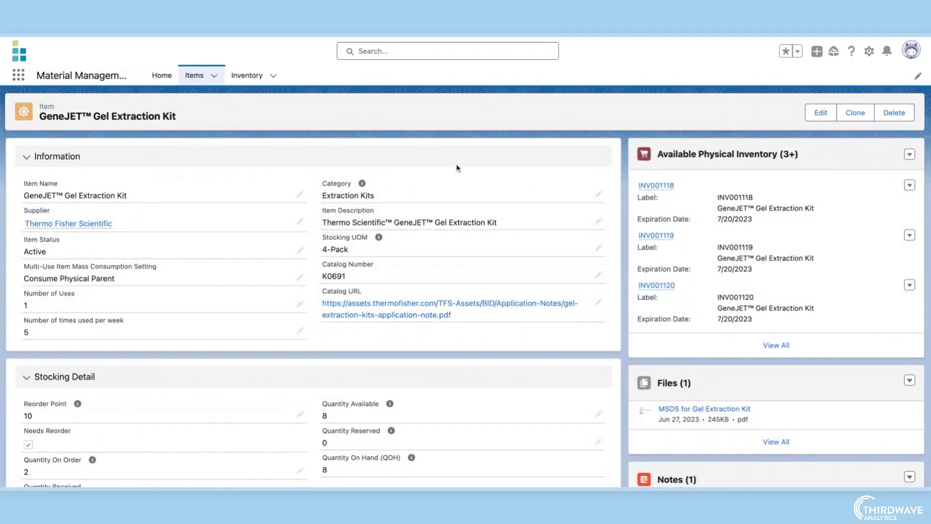
Show the inventory list, stepping through Received, Reserved and Consumed views to Expiring Inventory.
click(249, 83)
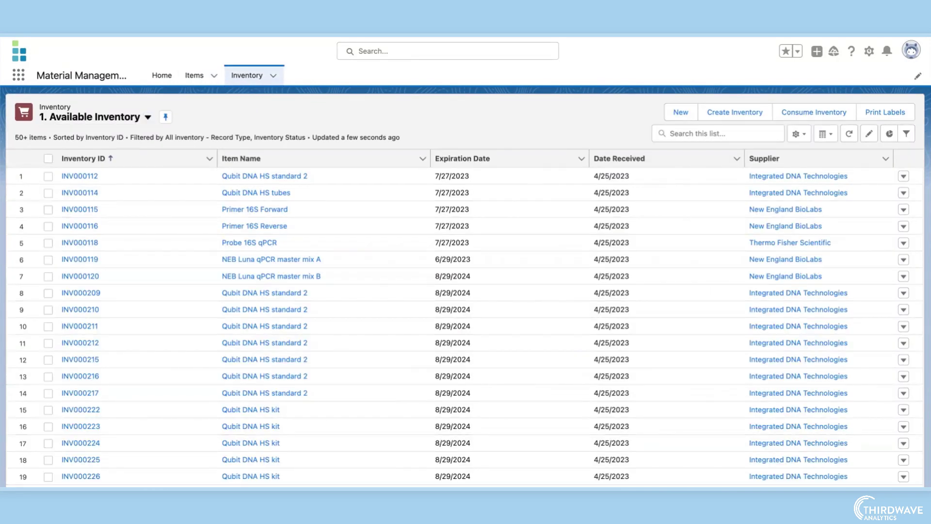
click(148, 116)
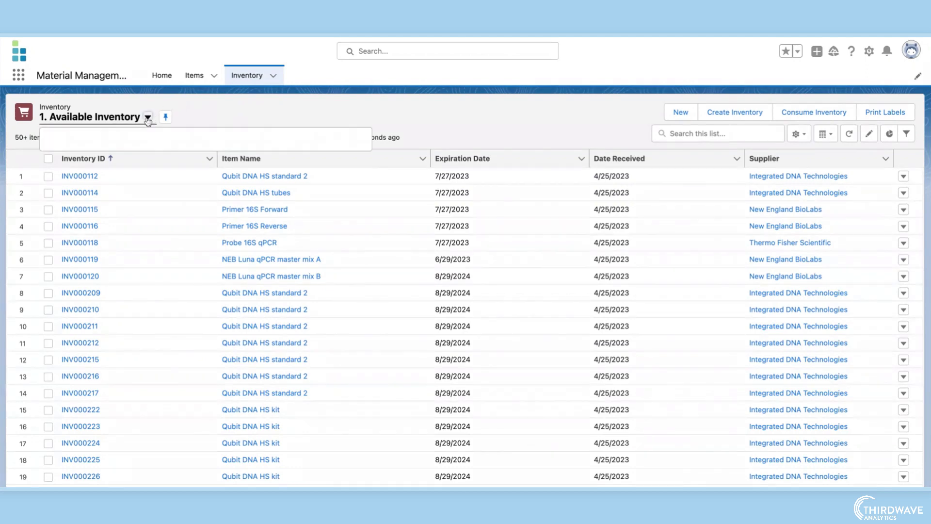
click(132, 177)
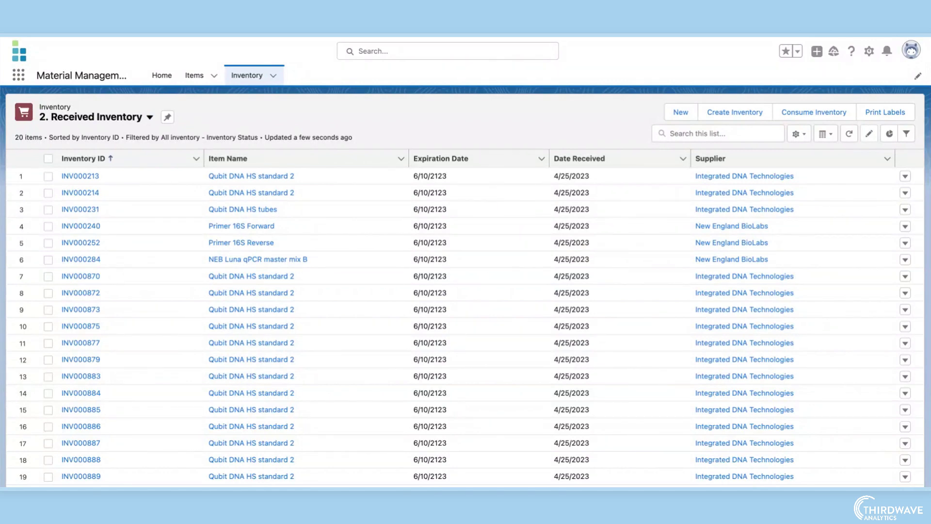
click(149, 117)
click(123, 192)
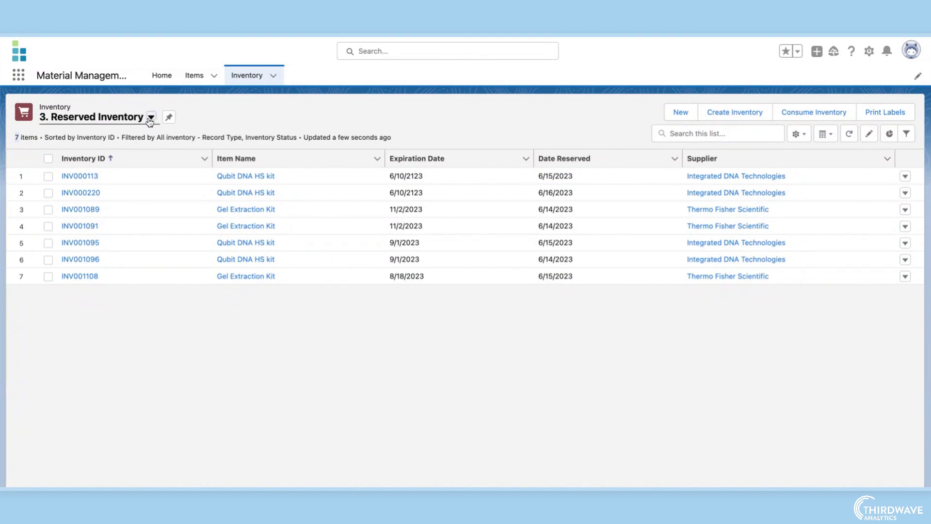
click(150, 118)
click(120, 213)
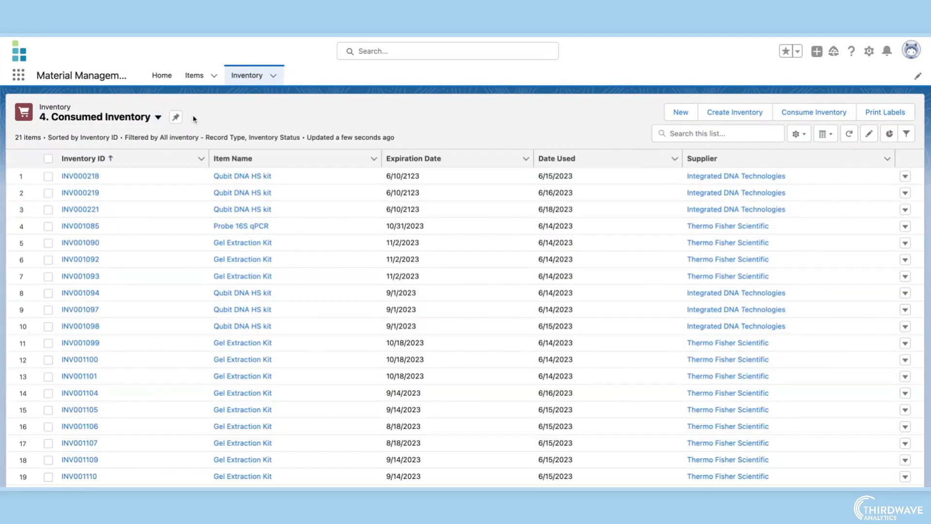
click(157, 118)
click(127, 235)
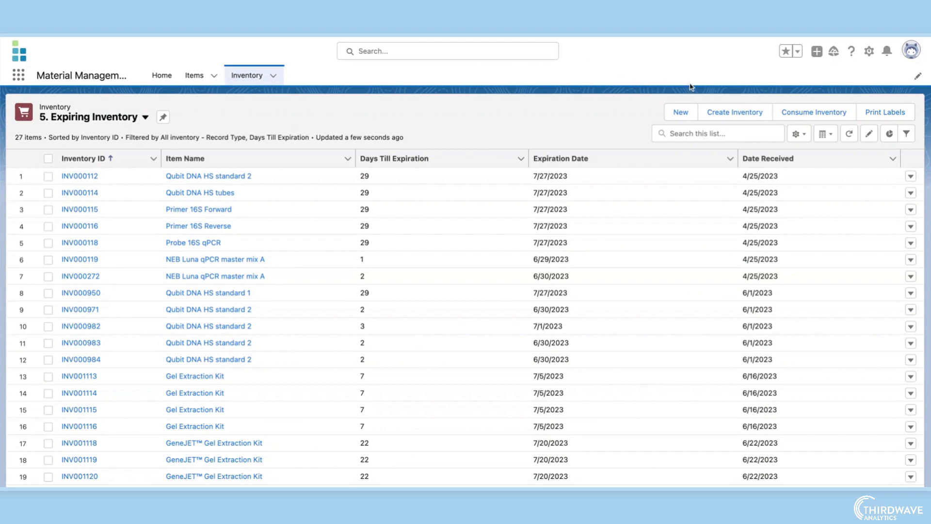
Start new inventory for GeneJET kit, Kim Wipes and Dichloromethane, all received 6/22/2023.
click(708, 114)
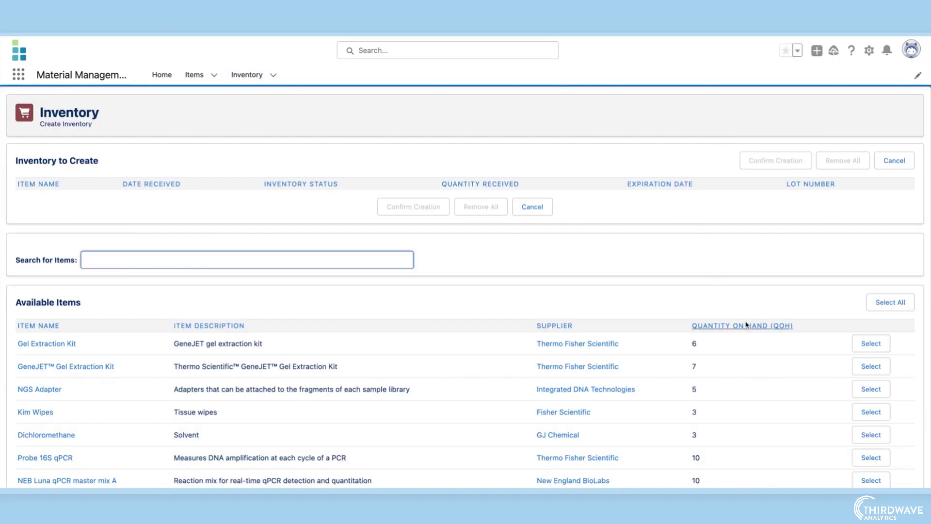
scroll(744, 322, down, 3)
click(858, 250)
click(869, 294)
click(871, 317)
scroll(698, 204, up, 3)
click(246, 202)
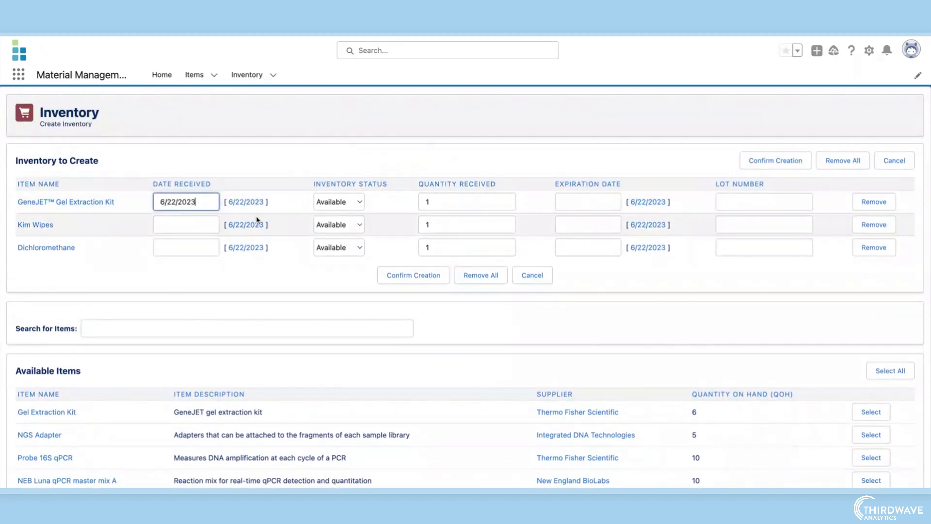
click(246, 225)
click(246, 247)
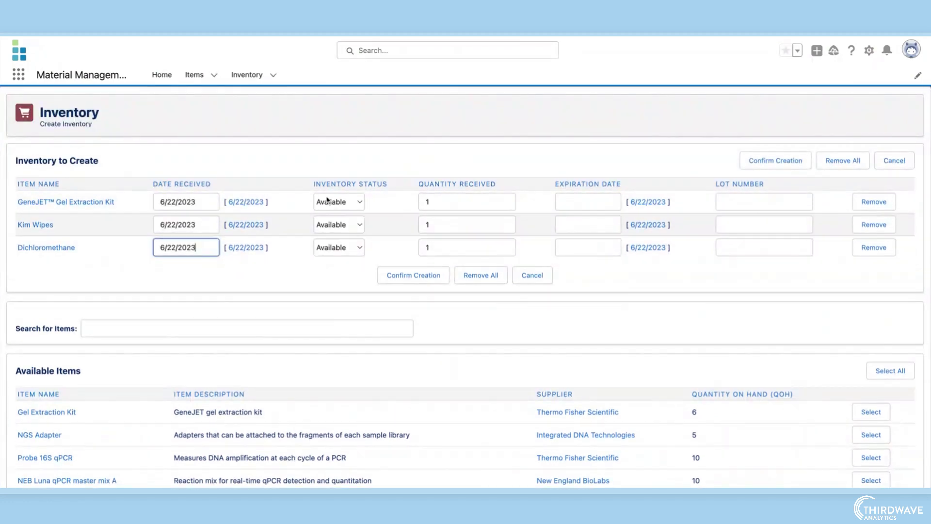
Set expiration dates: GeneJET kit 6/17/2023, Kim Wipes 8/15/2024, Dichloromethane 6/30/2023.
click(577, 202)
click(659, 273)
click(592, 225)
click(662, 246)
click(657, 256)
click(632, 245)
click(632, 245)
click(629, 295)
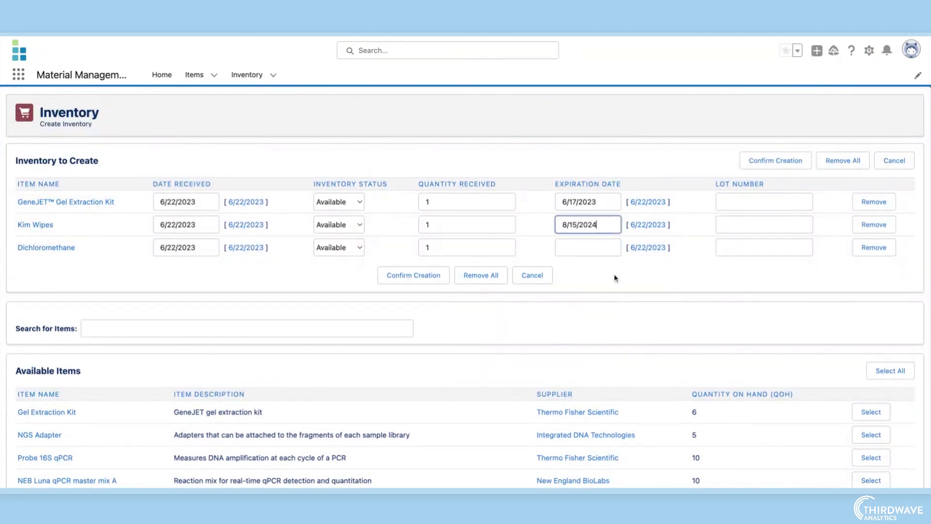
click(603, 247)
click(643, 319)
Enter lot numbers 10975, 19276 and 18927, then confirm creation of the three records.
click(728, 203)
text(10975)
click(737, 224)
text(19276)
click(737, 247)
text(18927)
click(778, 168)
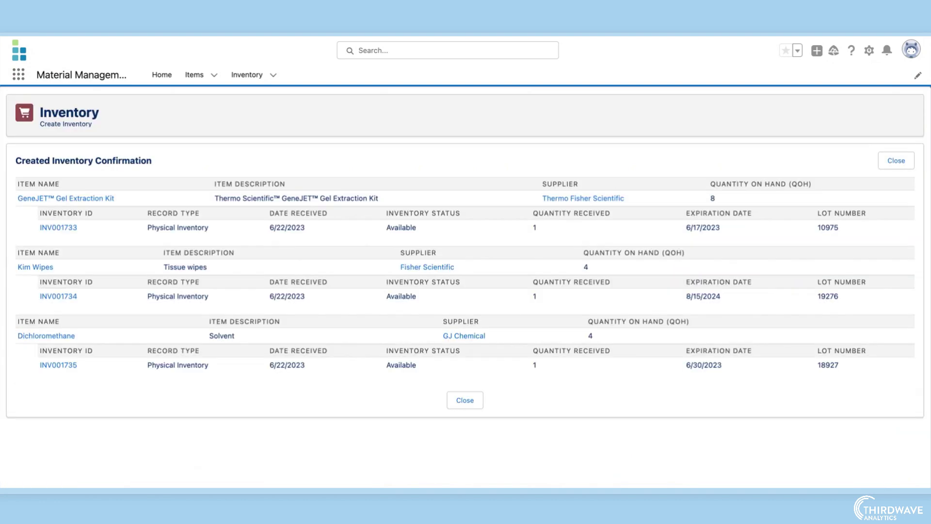
Dismiss the confirmation and open INV000112, reviewing its storage, usage and change history.
click(895, 161)
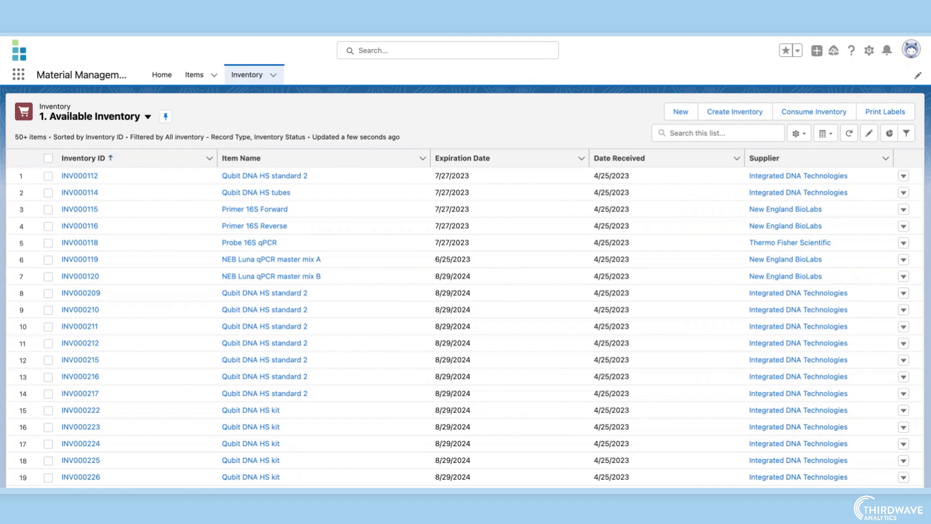
click(92, 178)
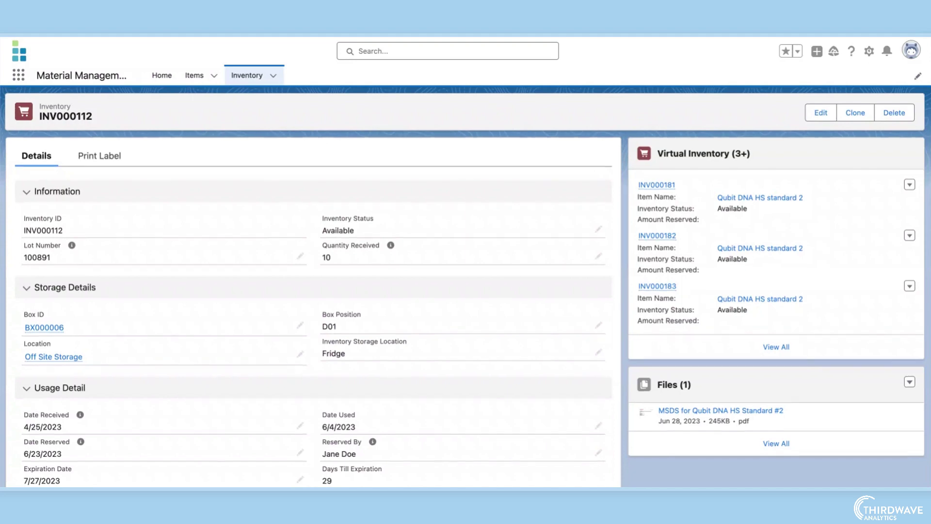
scroll(465, 291, down, 5)
scroll(465, 291, down, 1)
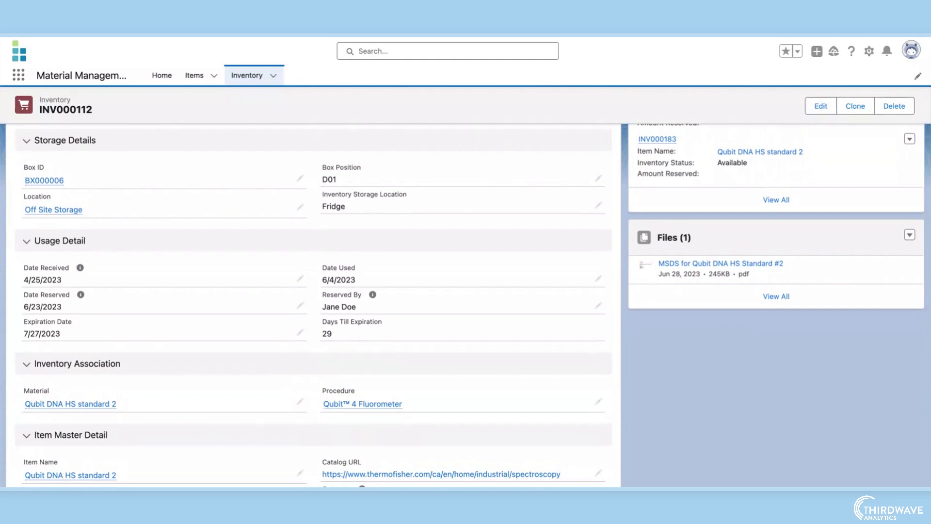
scroll(342, 141, down, 4)
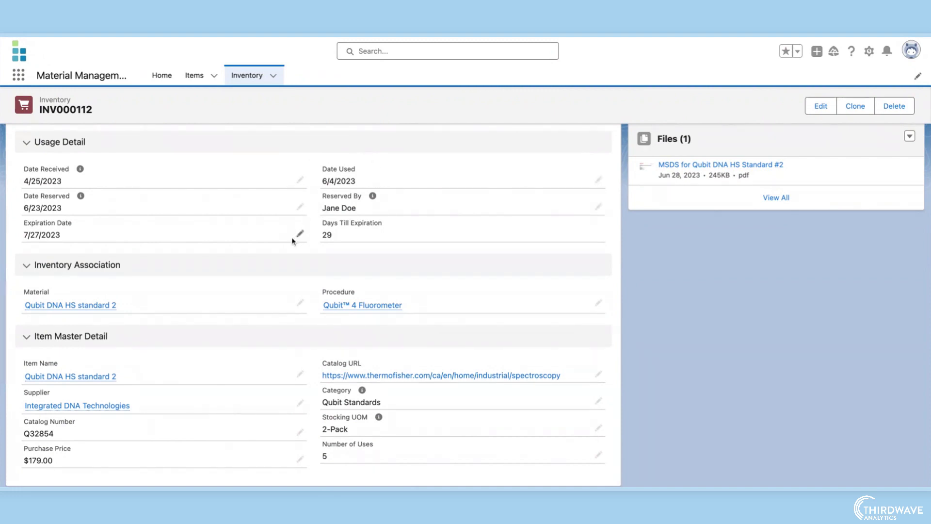
scroll(293, 241, down, 4)
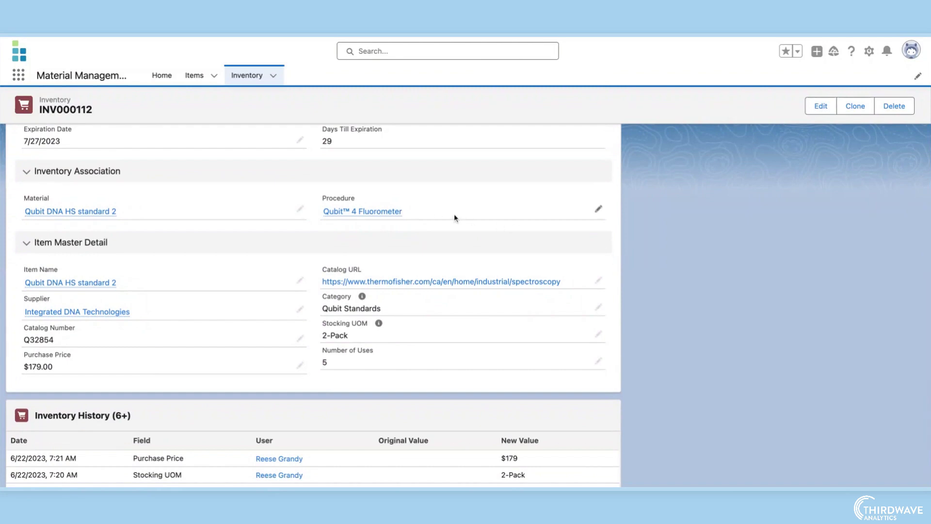
click(388, 212)
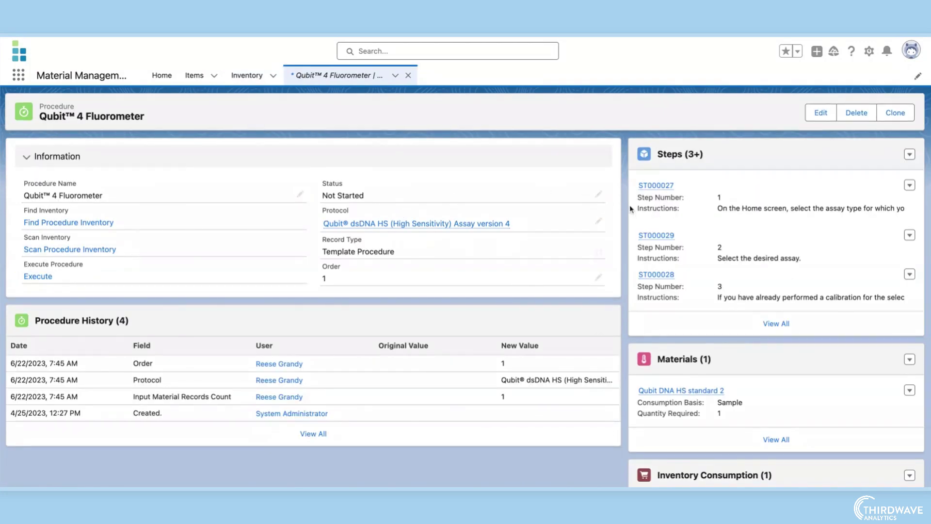
scroll(465, 264, down, 3)
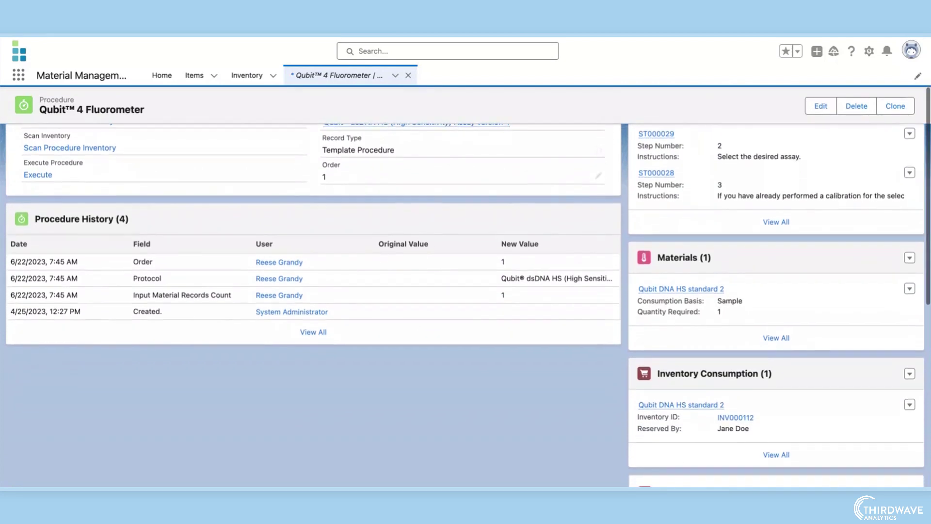
scroll(465, 264, down, 2)
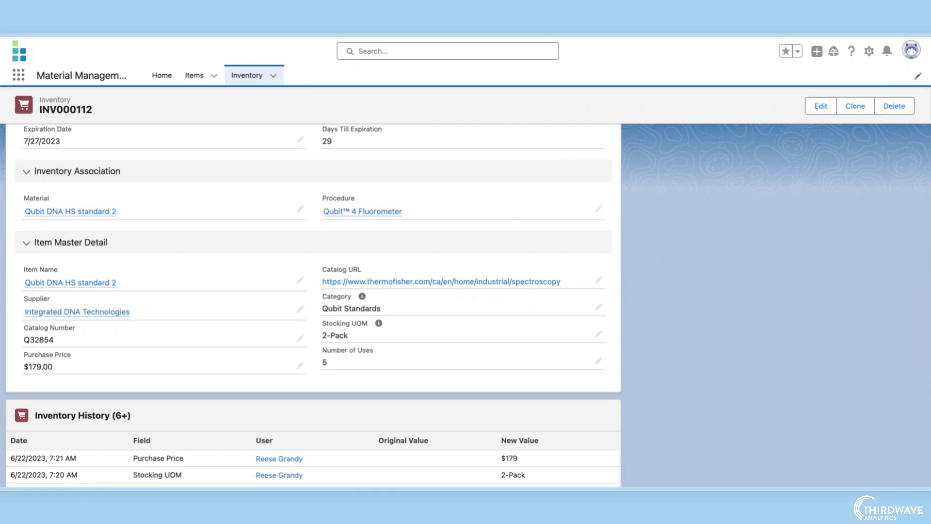
Generate a 1x1 QR-code label preview for INV000112, then go back to the Home dashboard.
scroll(644, 222, up, 10)
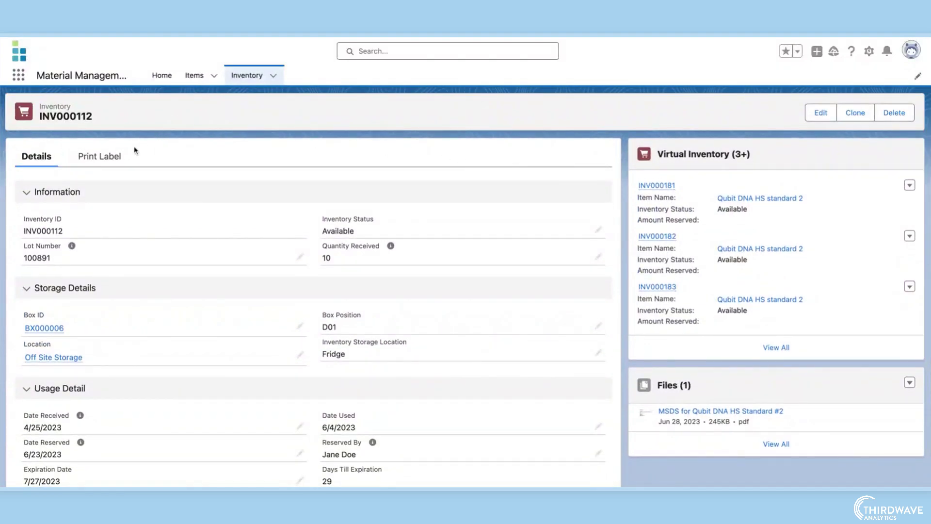
click(99, 156)
click(51, 253)
click(372, 266)
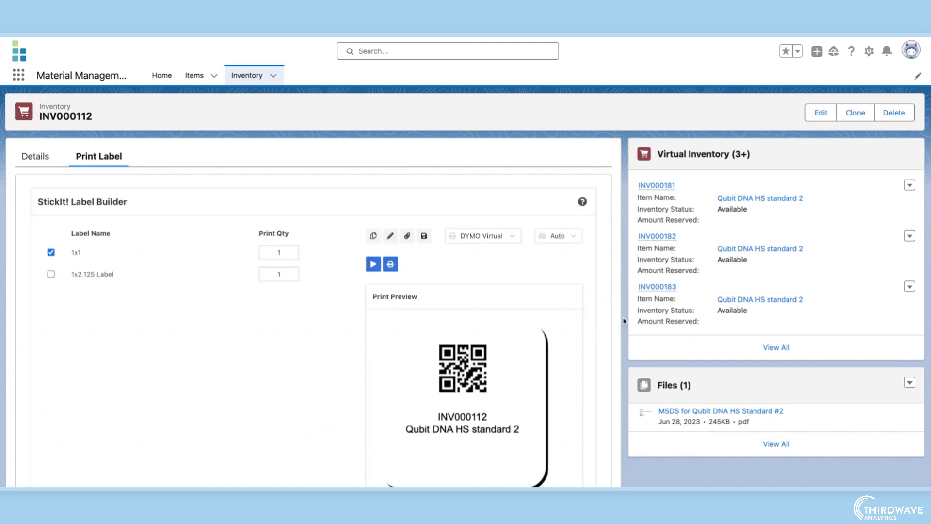
scroll(624, 321, down, 3)
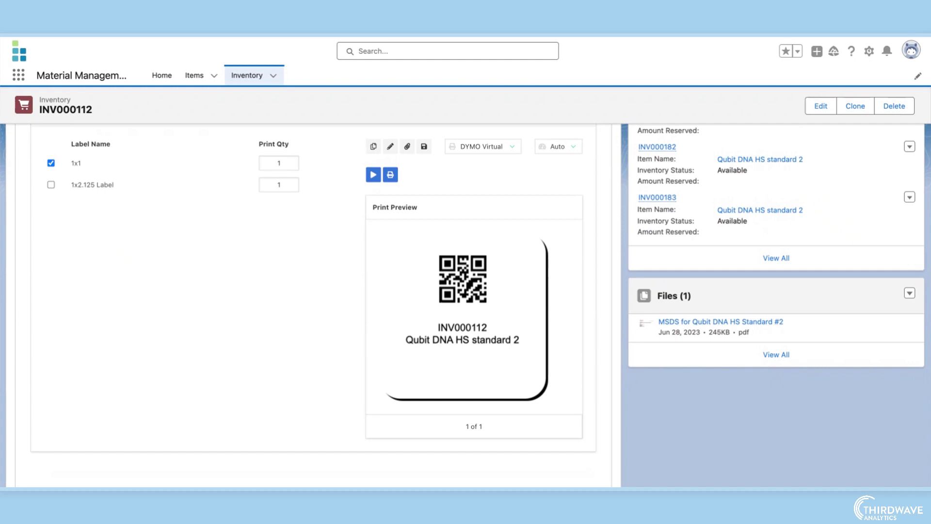
scroll(466, 291, up, 2)
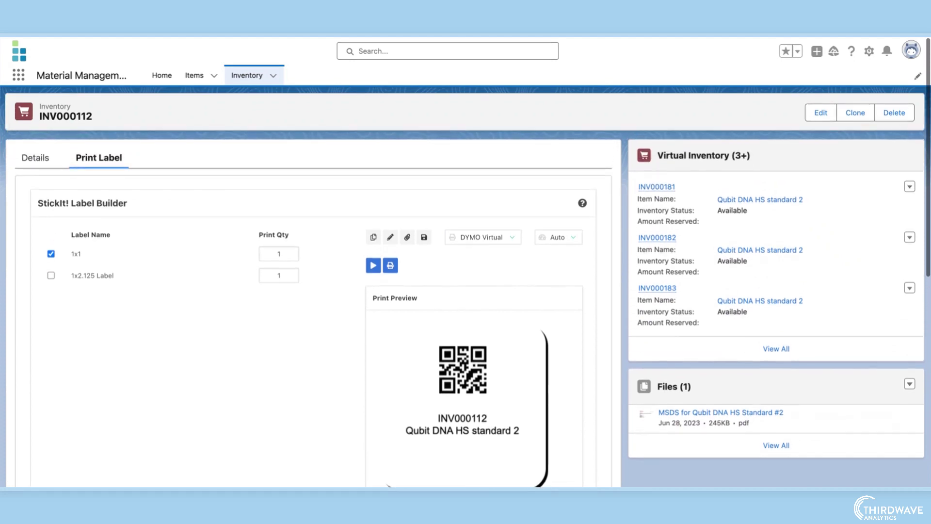
click(159, 78)
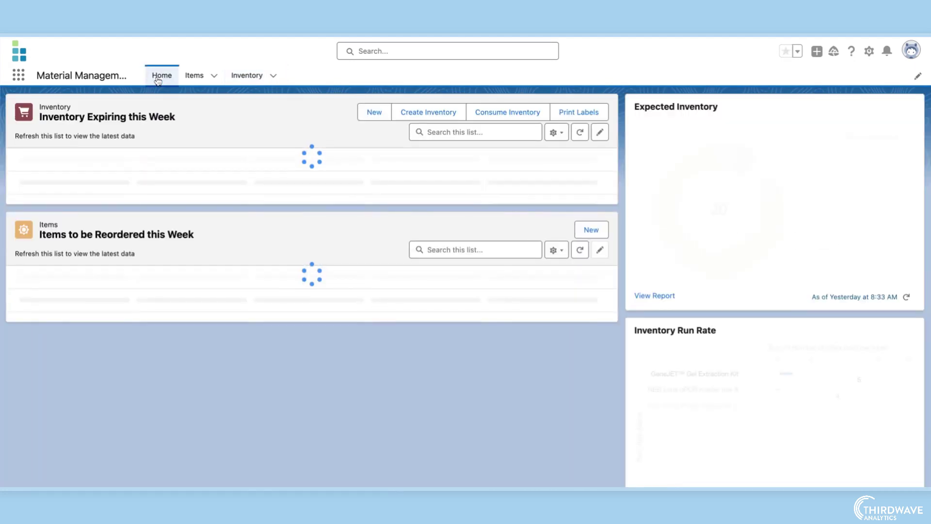